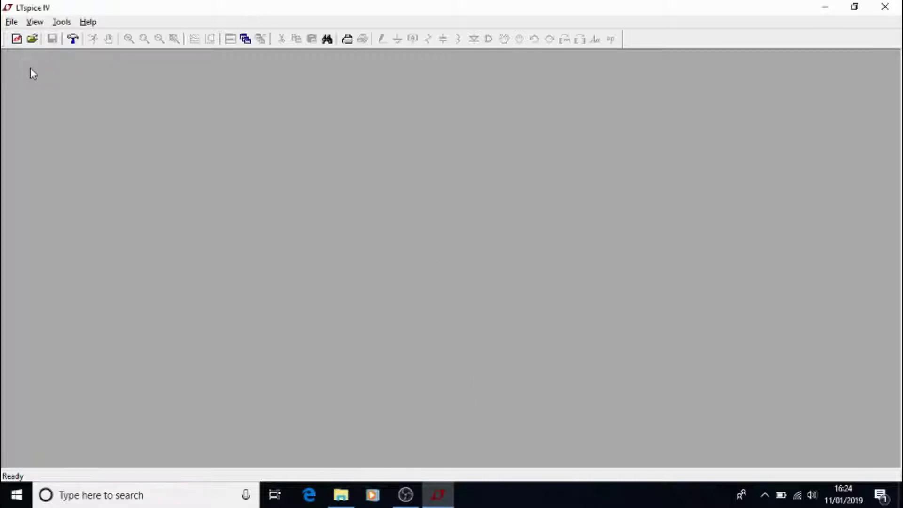
Step: Start a new schematic and place a voltage source V1 on the left
{"action": "left_click", "coordinate": [17, 39]}
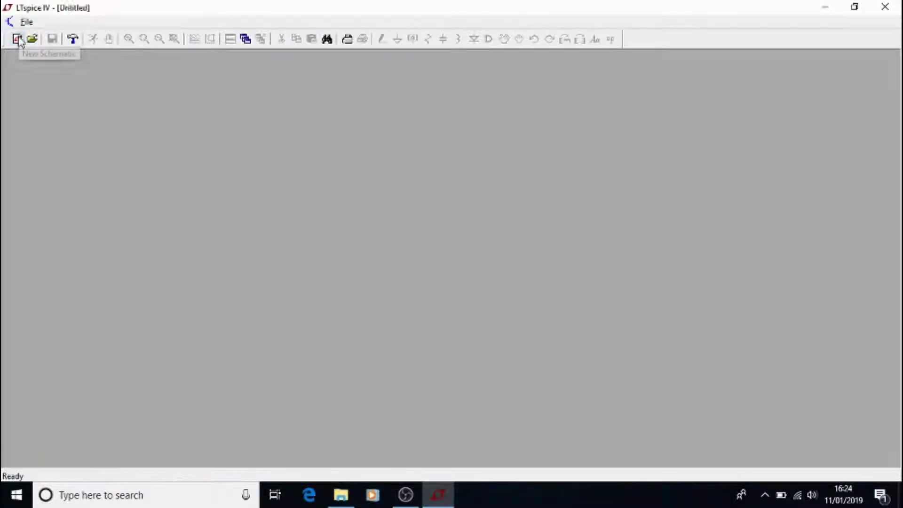
{"action": "left_click", "coordinate": [489, 38]}
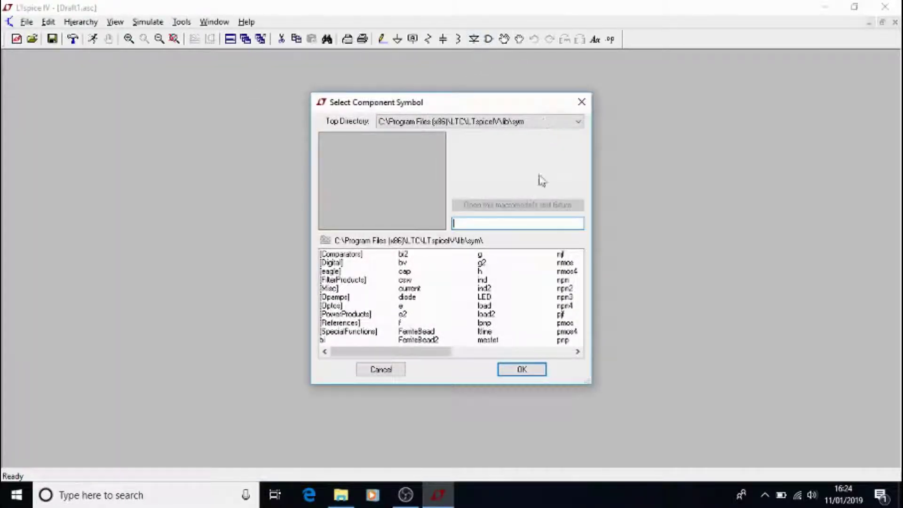
{"action": "left_click", "coordinate": [477, 351]}
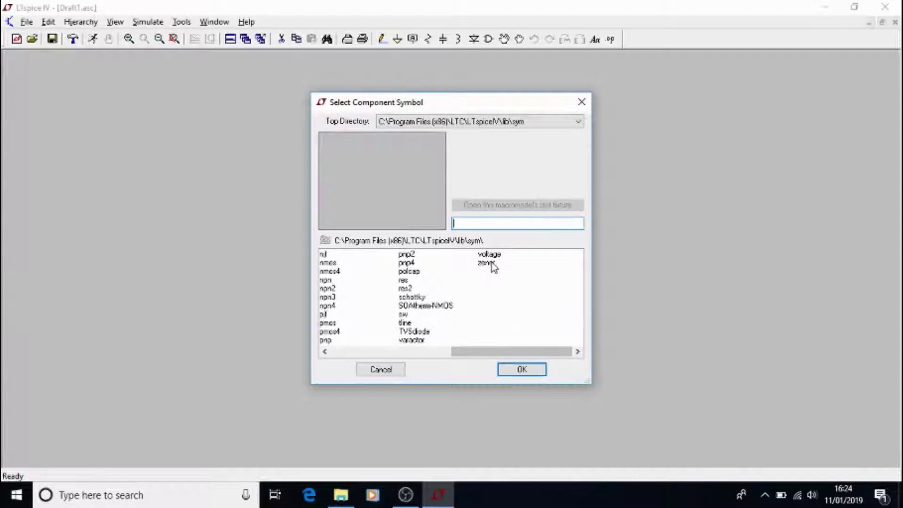
{"action": "left_click", "coordinate": [497, 254]}
{"action": "left_click", "coordinate": [520, 369]}
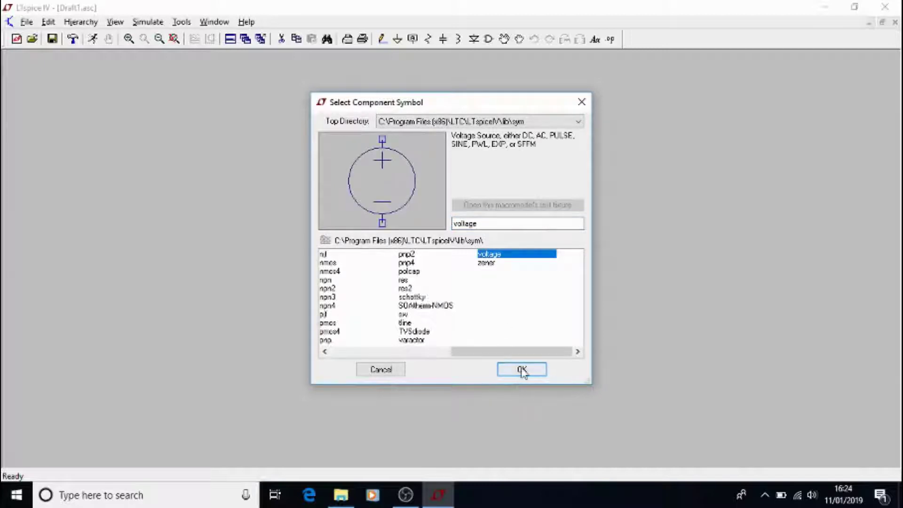
{"action": "left_click", "coordinate": [271, 272]}
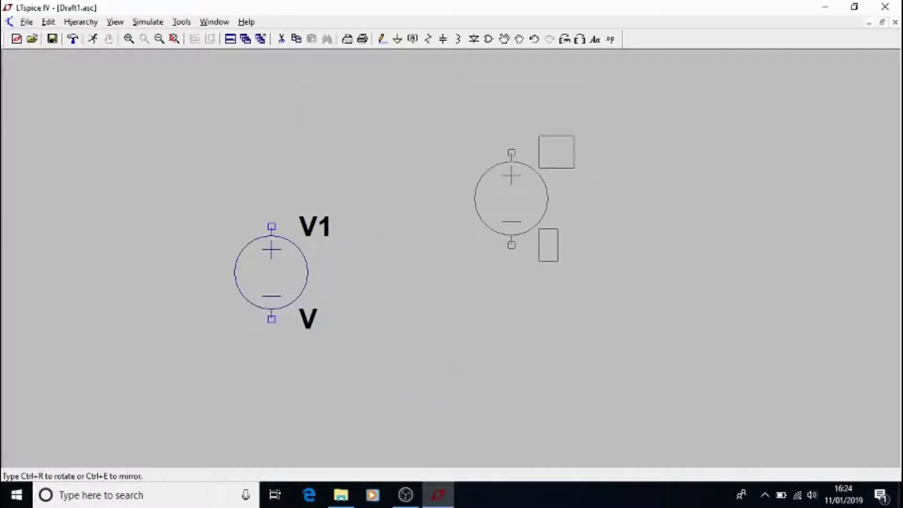
Step: Place resistor R1 at the upper right and capacitor C1 below it
{"action": "key", "text": "r"}
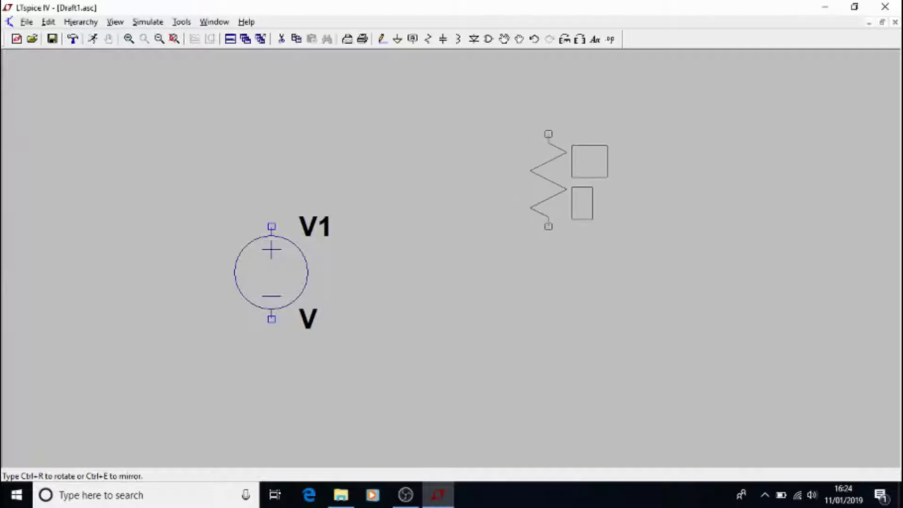
{"action": "left_click", "coordinate": [530, 180]}
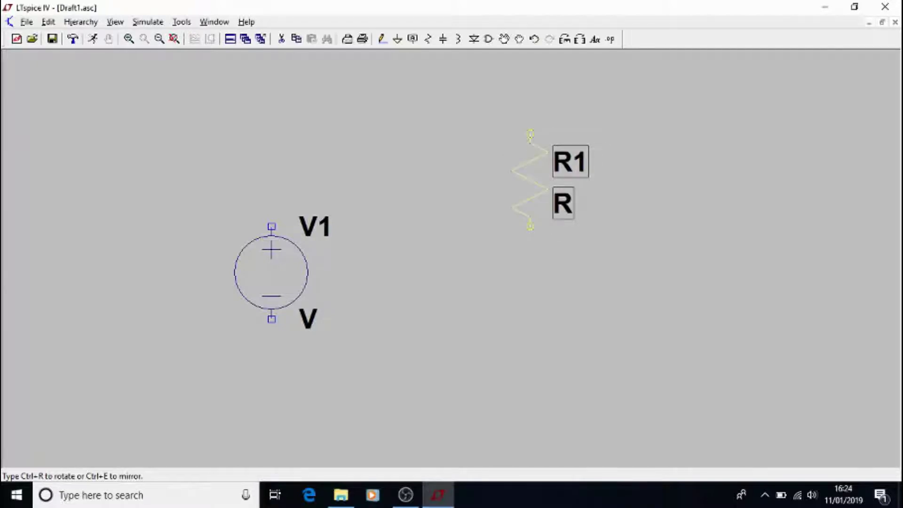
{"action": "key", "text": "c"}
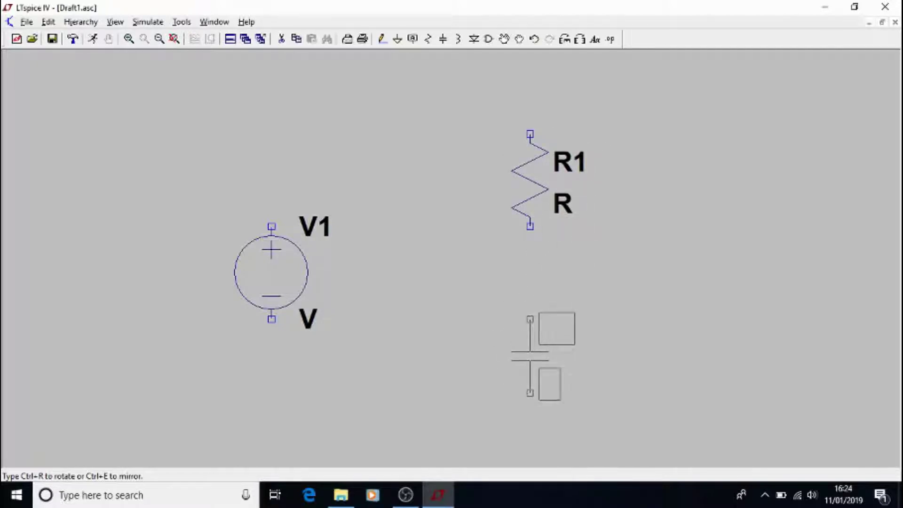
{"action": "left_click", "coordinate": [530, 356]}
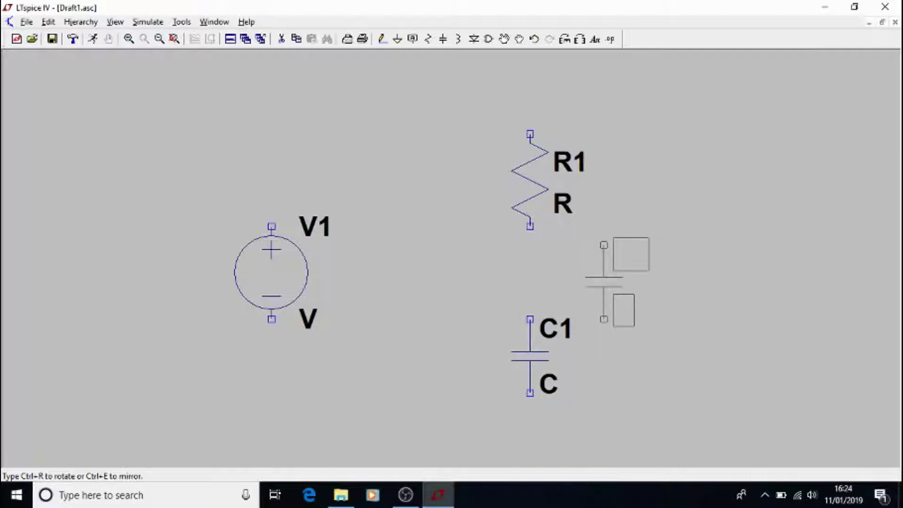
Step: Wire V1 to R1, R1 to C1 and C1 back to V1, adding an R1–C1 output stub
{"action": "left_click", "coordinate": [383, 41]}
{"action": "left_click", "coordinate": [272, 227]}
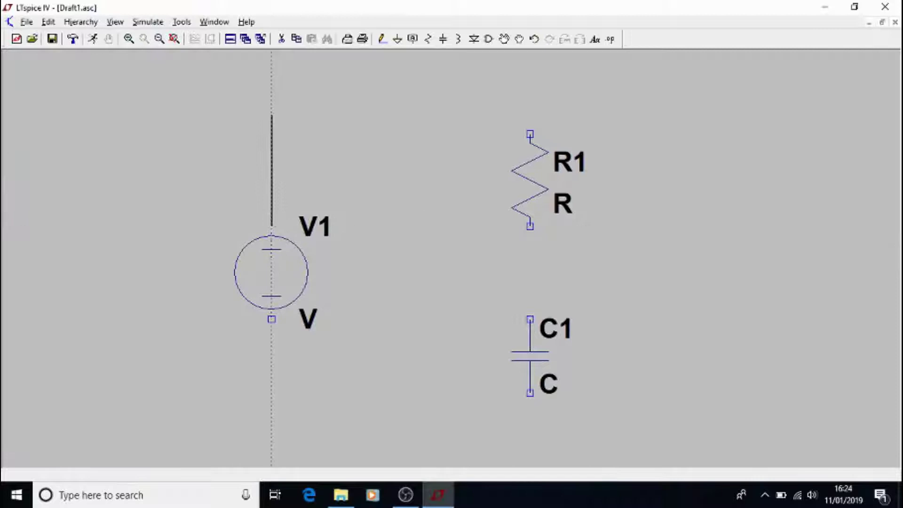
{"action": "left_click", "coordinate": [530, 97]}
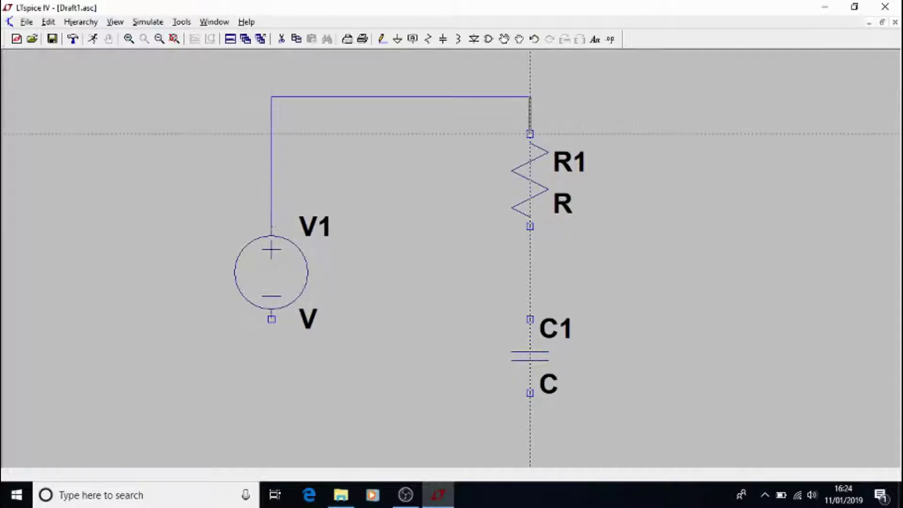
{"action": "left_click", "coordinate": [530, 134]}
{"action": "left_click", "coordinate": [530, 226]}
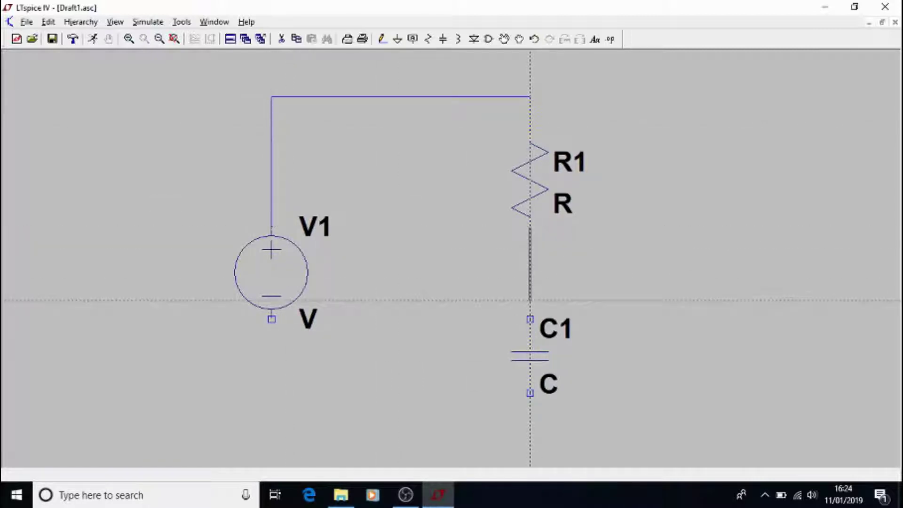
{"action": "left_click", "coordinate": [530, 319]}
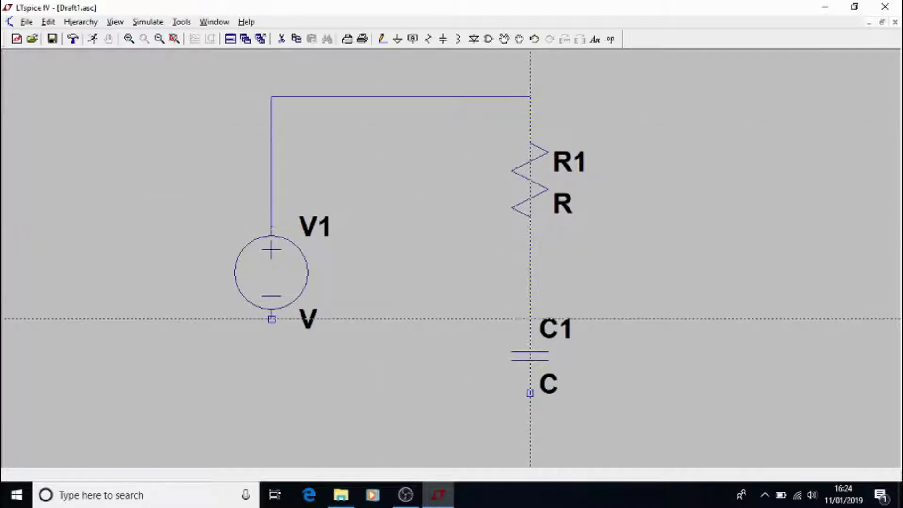
{"action": "left_click", "coordinate": [530, 392]}
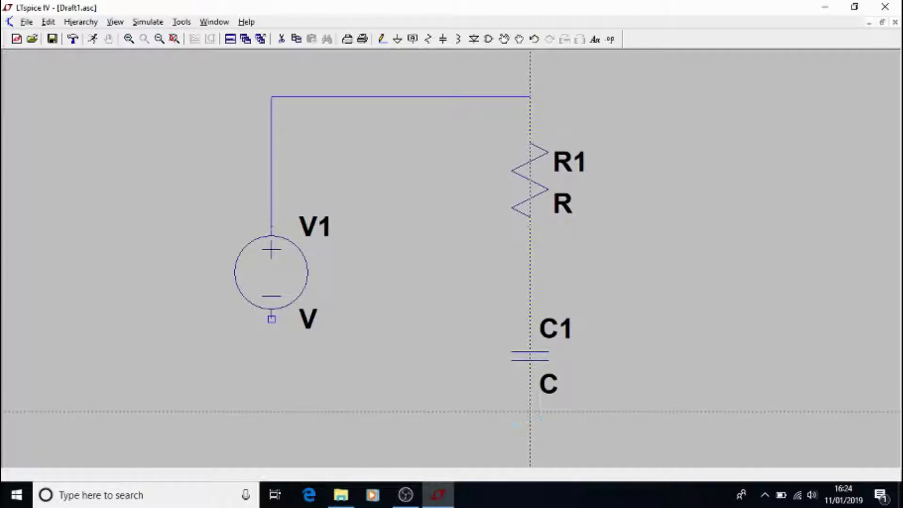
{"action": "left_click", "coordinate": [271, 411]}
{"action": "left_click", "coordinate": [272, 319]}
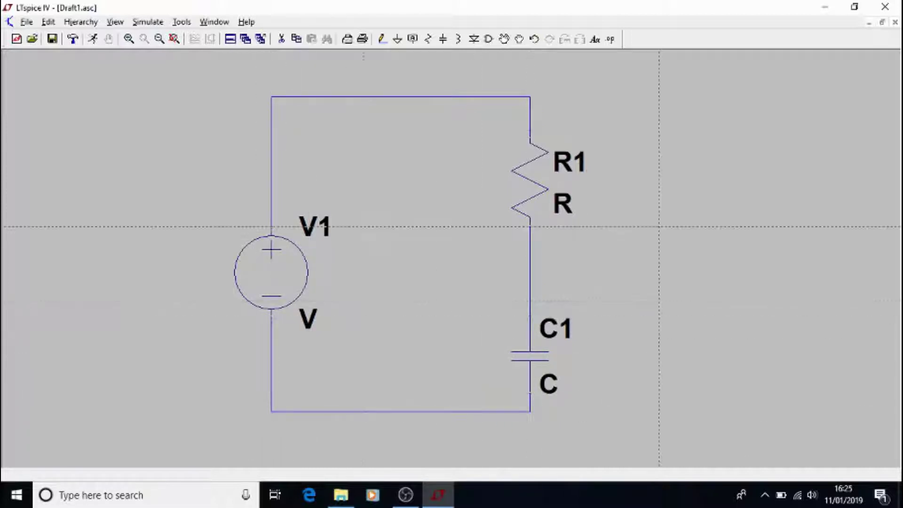
{"action": "left_click", "coordinate": [530, 282]}
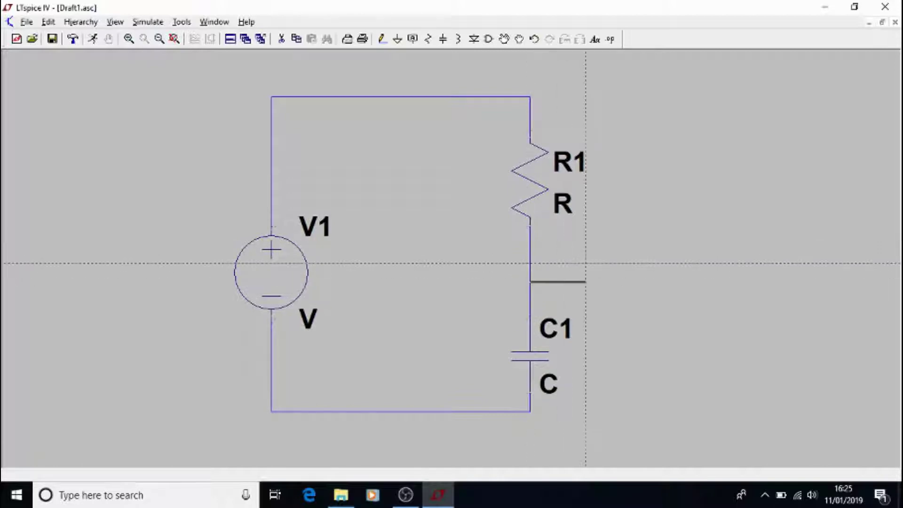
{"action": "right_click", "coordinate": [678, 337]}
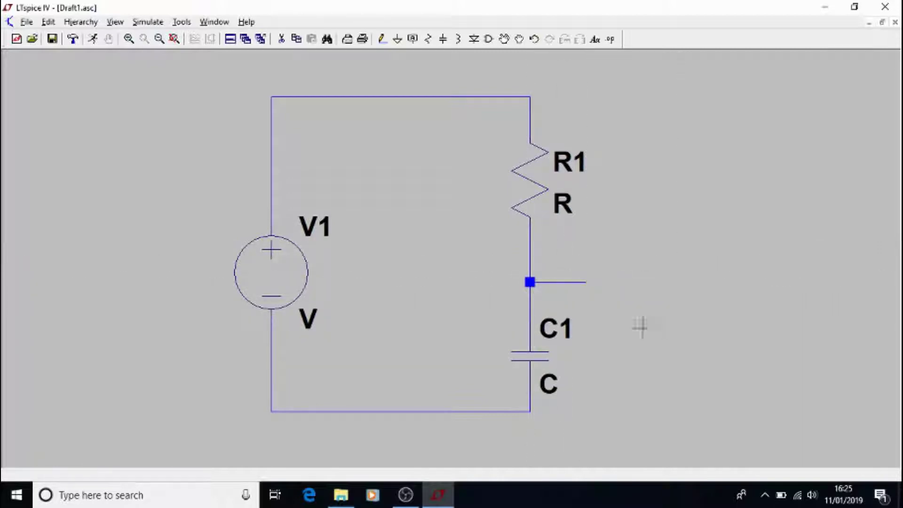
Step: Place a ground symbol at the bottom-left corner of the loop
{"action": "left_click", "coordinate": [397, 39]}
{"action": "left_click", "coordinate": [271, 412]}
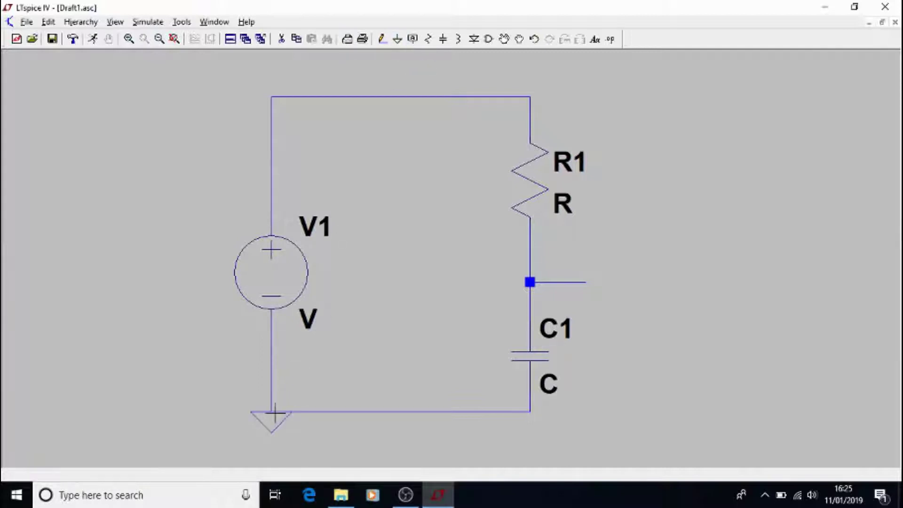
{"action": "right_click", "coordinate": [531, 190]}
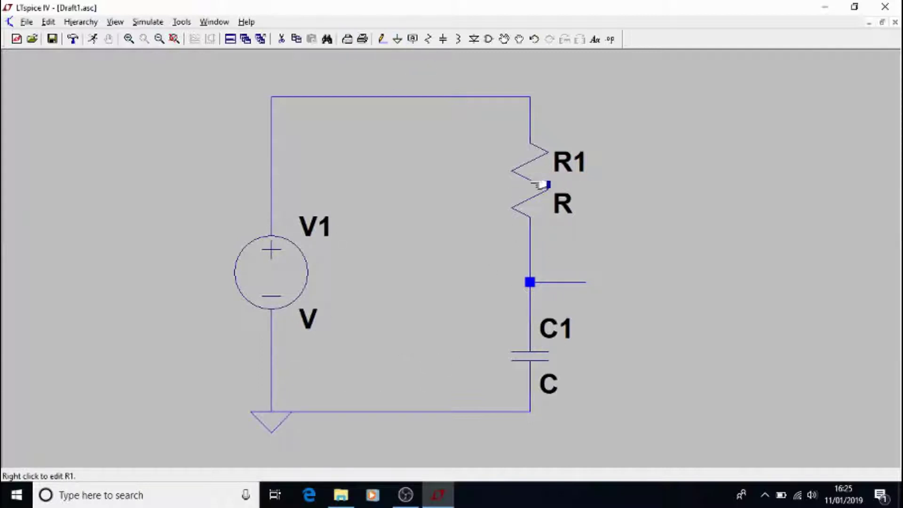
Step: Set R1's value to 10k and C1's value to 10nf
{"action": "right_click", "coordinate": [541, 182]}
{"action": "type", "text": "10"}
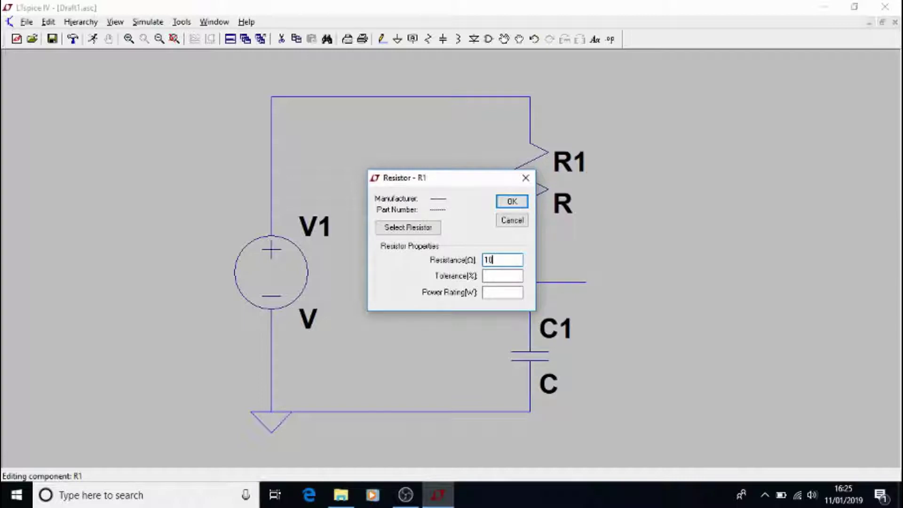
{"action": "type", "text": "k"}
{"action": "key", "text": "Return"}
{"action": "right_click", "coordinate": [540, 358]}
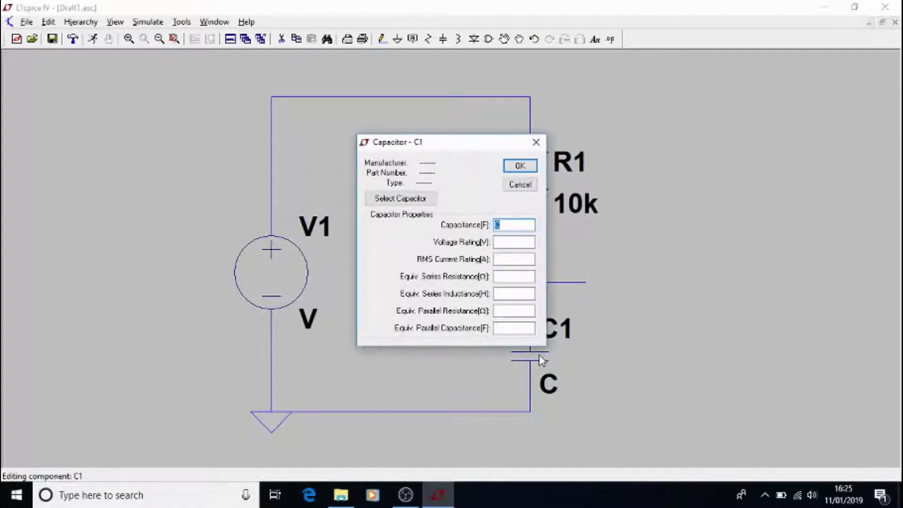
{"action": "type", "text": "10nf"}
{"action": "key", "text": "Return"}
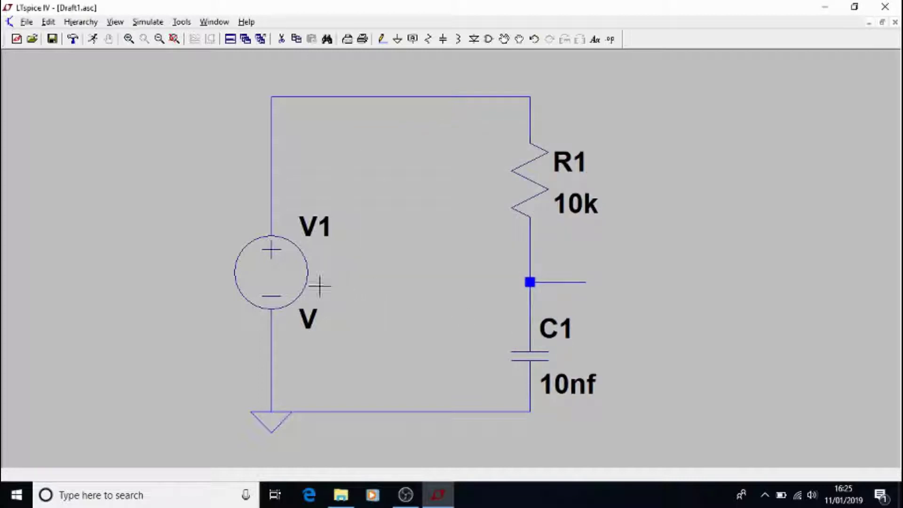
Step: Configure V1 as a SINE source with amplitude 2.5 and frequency 1 Hz, giving SINE(0 2.5 1)
{"action": "right_click", "coordinate": [271, 291]}
{"action": "left_click", "coordinate": [524, 267]}
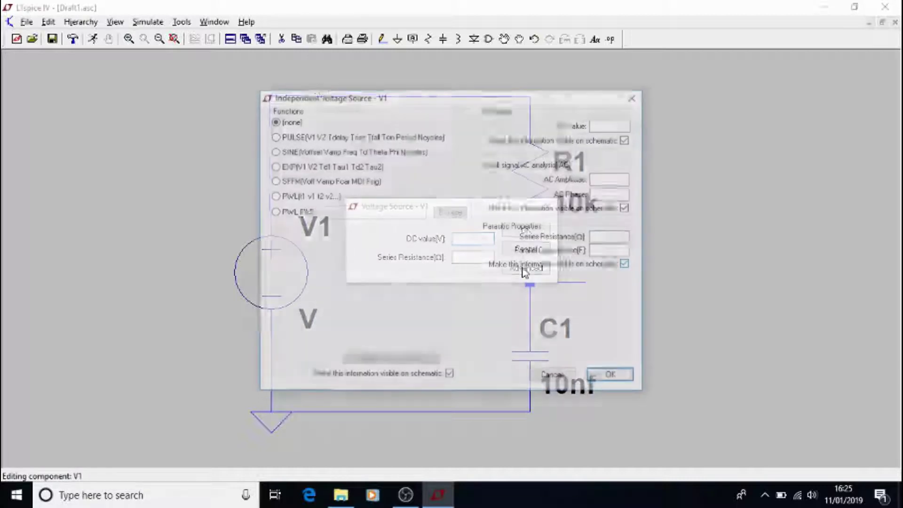
{"action": "left_click", "coordinate": [273, 151]}
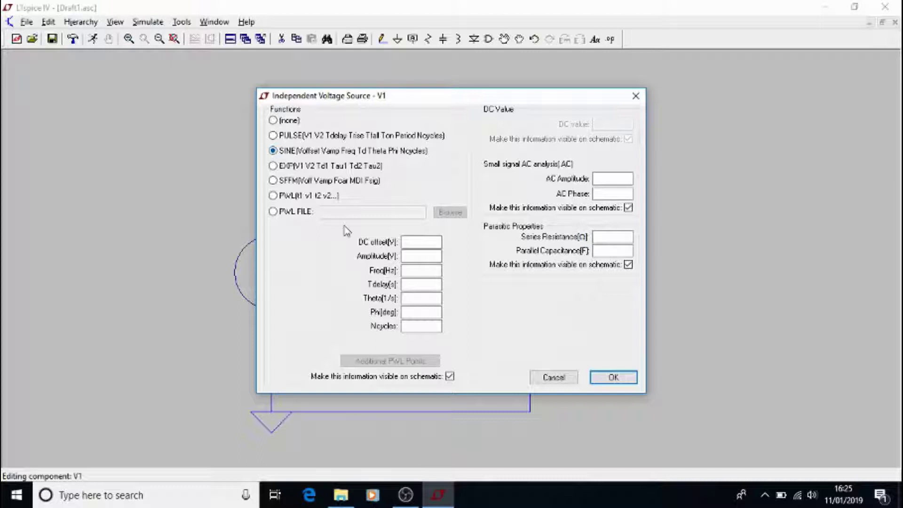
{"action": "left_click", "coordinate": [406, 259]}
{"action": "type", "text": "2.5"}
{"action": "left_click", "coordinate": [434, 269]}
{"action": "type", "text": "1"}
{"action": "left_click", "coordinate": [597, 378]}
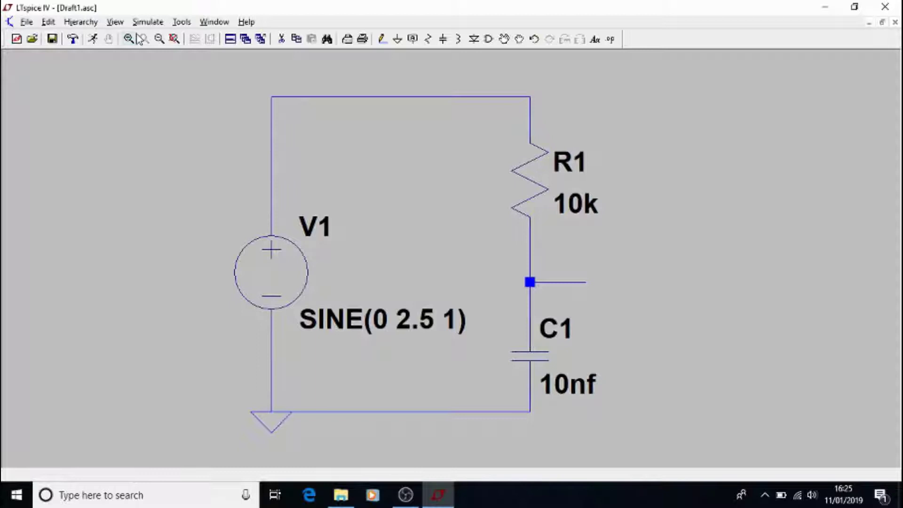
Step: Run a transient simulation with a 5 s stop time
{"action": "left_click", "coordinate": [148, 21]}
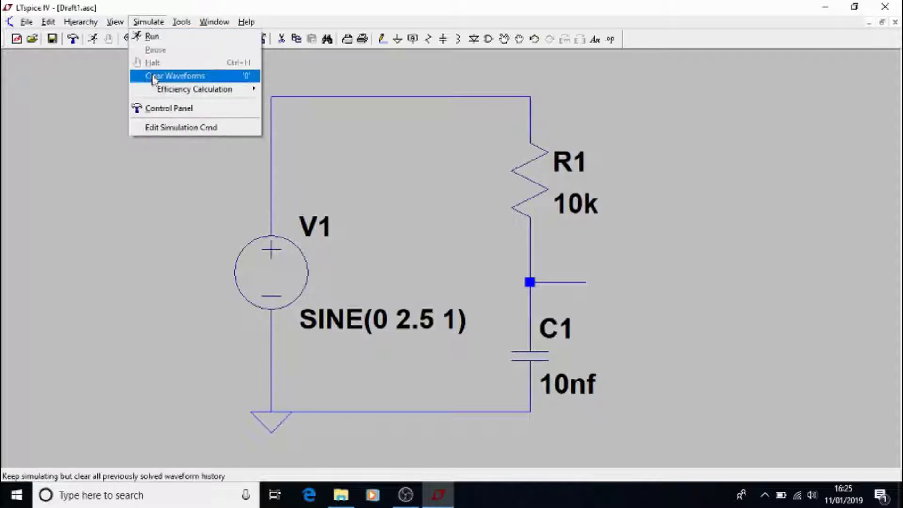
{"action": "left_click", "coordinate": [155, 37]}
{"action": "left_click", "coordinate": [511, 183]}
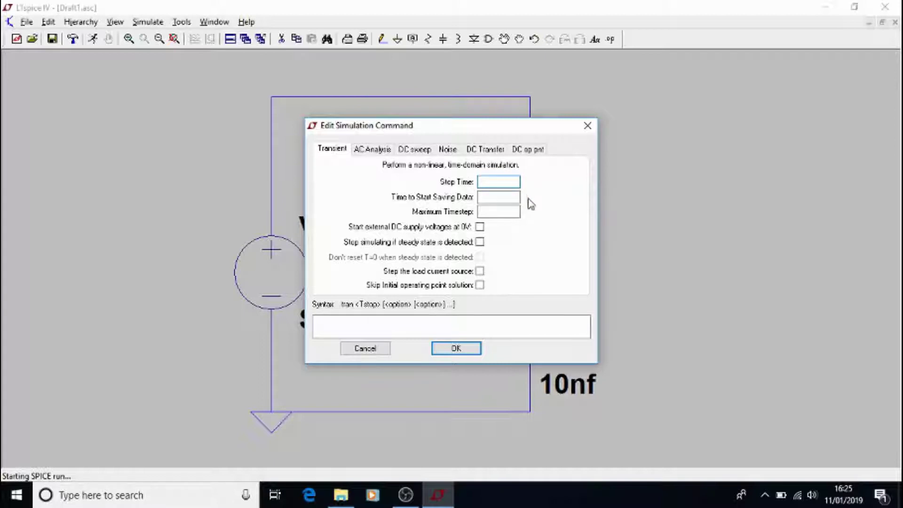
{"action": "type", "text": "5s"}
{"action": "left_click", "coordinate": [454, 348]}
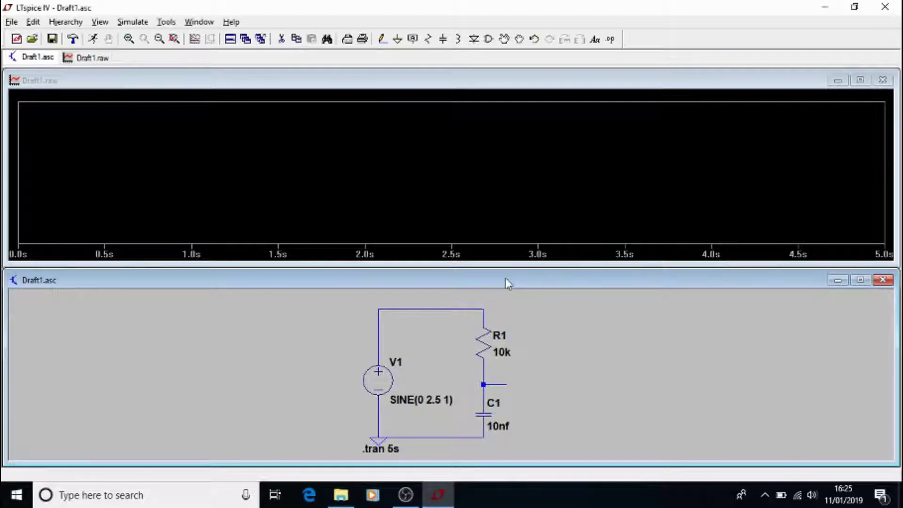
Step: Probe the top wire and the R1–C1 node to plot V(n001) and V(n002)
{"action": "left_click", "coordinate": [449, 306]}
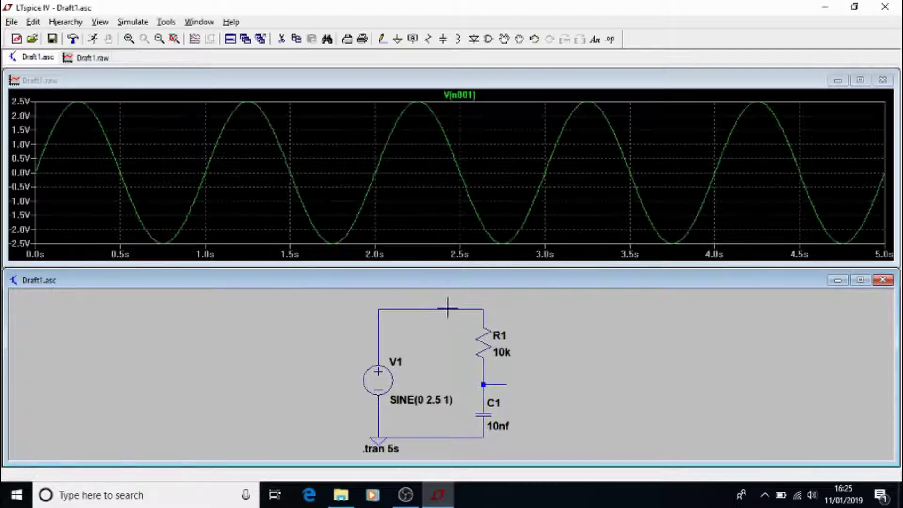
{"action": "left_click", "coordinate": [508, 381]}
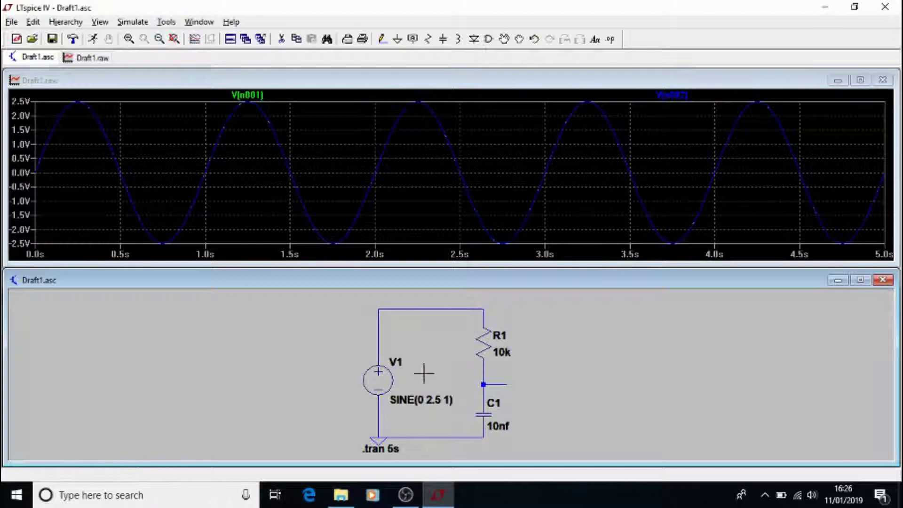
Step: Change V1's sine frequency to 1591 Hz, giving SINE(0 2.5 1591)
{"action": "right_click", "coordinate": [388, 387]}
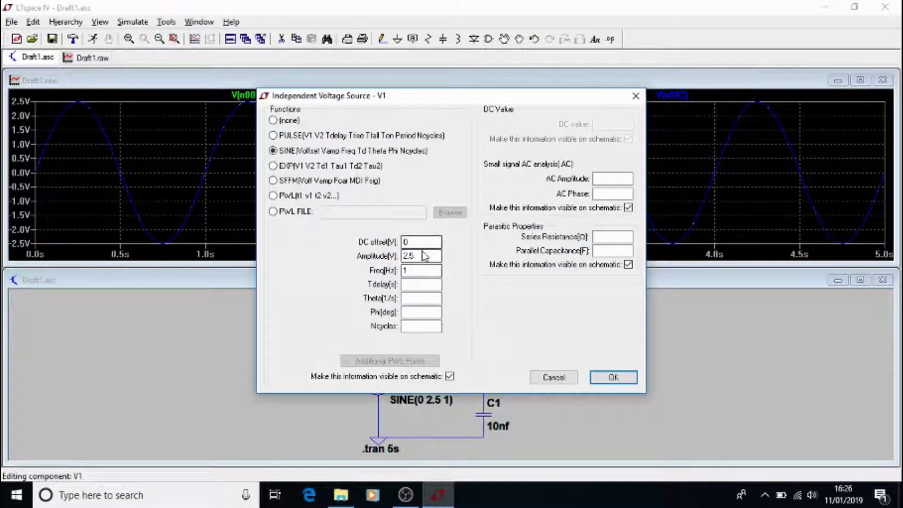
{"action": "left_click", "coordinate": [424, 270]}
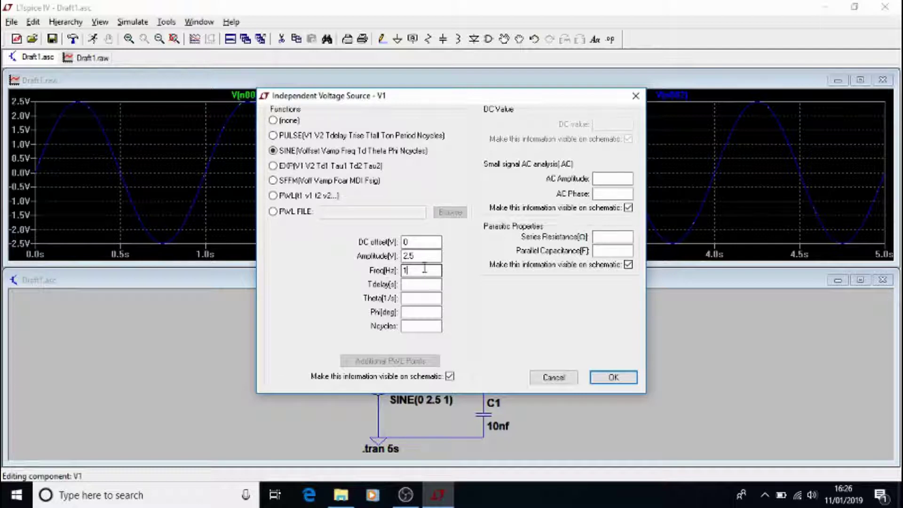
{"action": "type", "text": "591"}
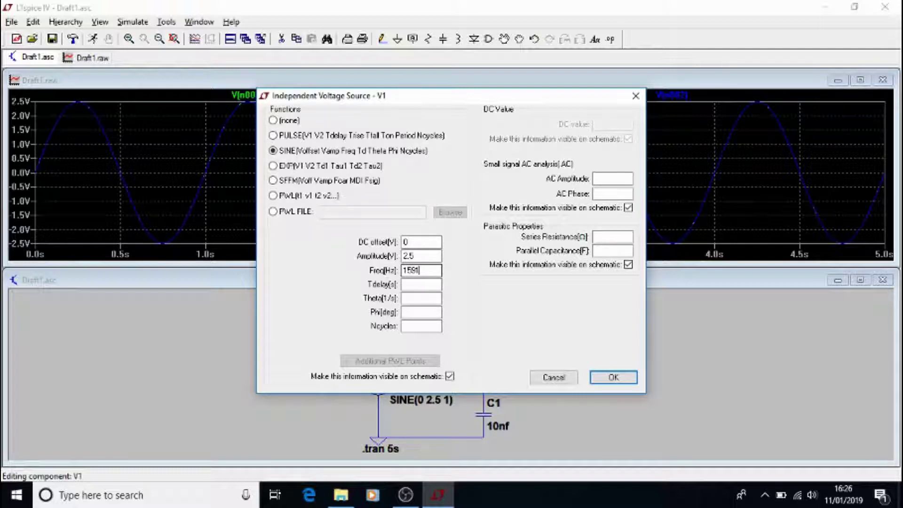
{"action": "left_click", "coordinate": [611, 377]}
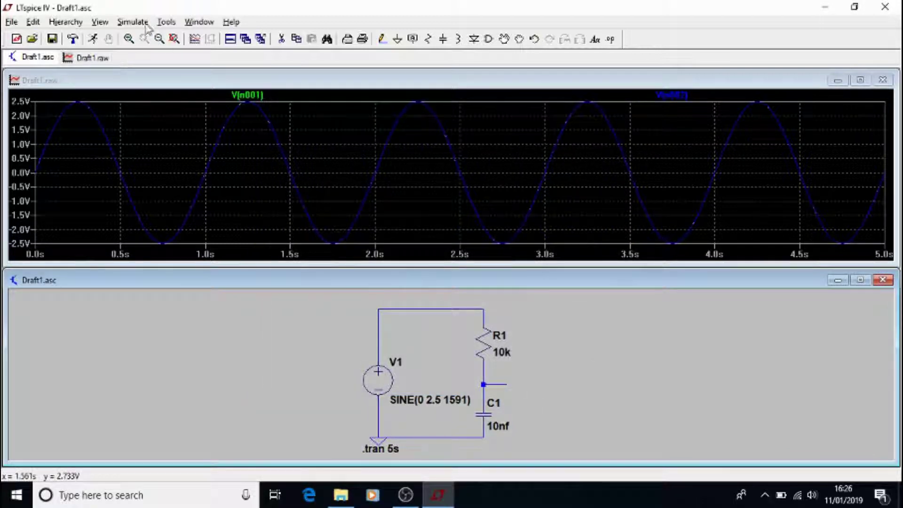
Step: Change the transient stop time to 5ms and re-run the simulation
{"action": "left_click", "coordinate": [134, 23]}
{"action": "left_click", "coordinate": [141, 128]}
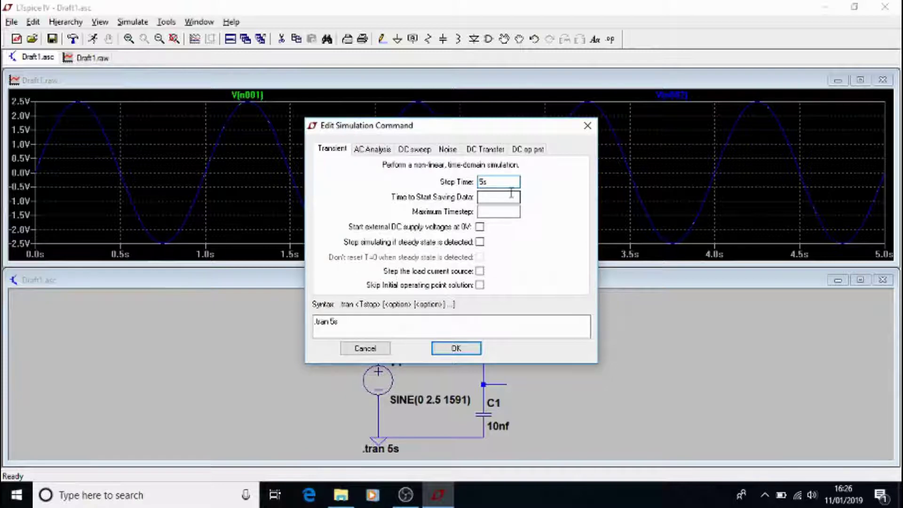
{"action": "type", "text": "m"}
{"action": "key", "text": "Return"}
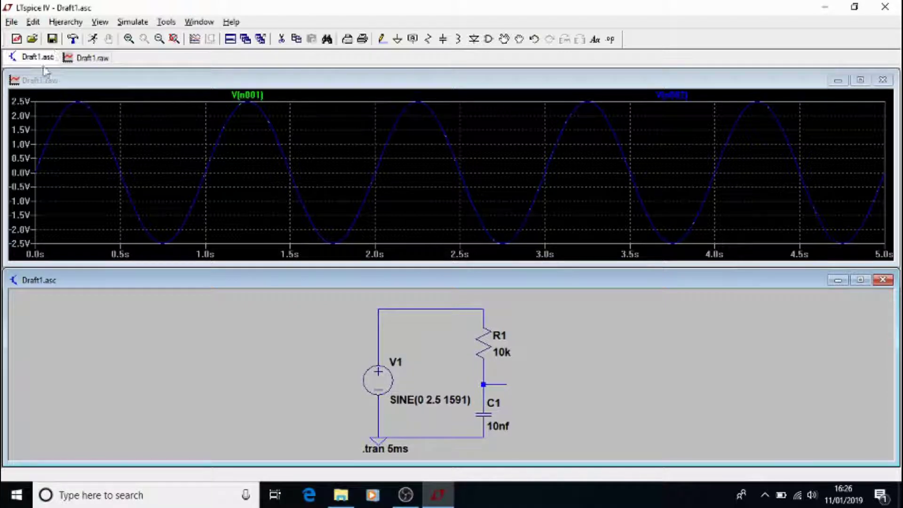
{"action": "left_click", "coordinate": [92, 39]}
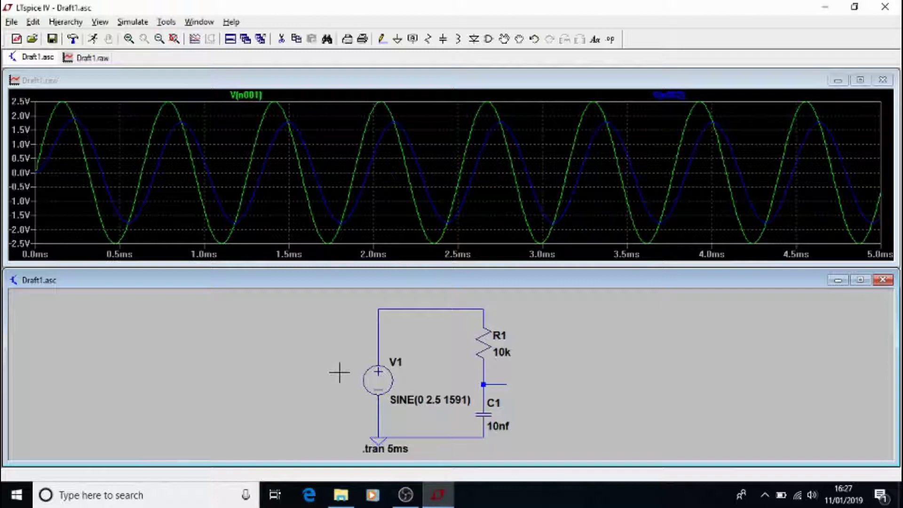
Step: Change V1's sine frequency to 1Meg, giving SINE(0 2.5 1Meg)
{"action": "right_click", "coordinate": [379, 379]}
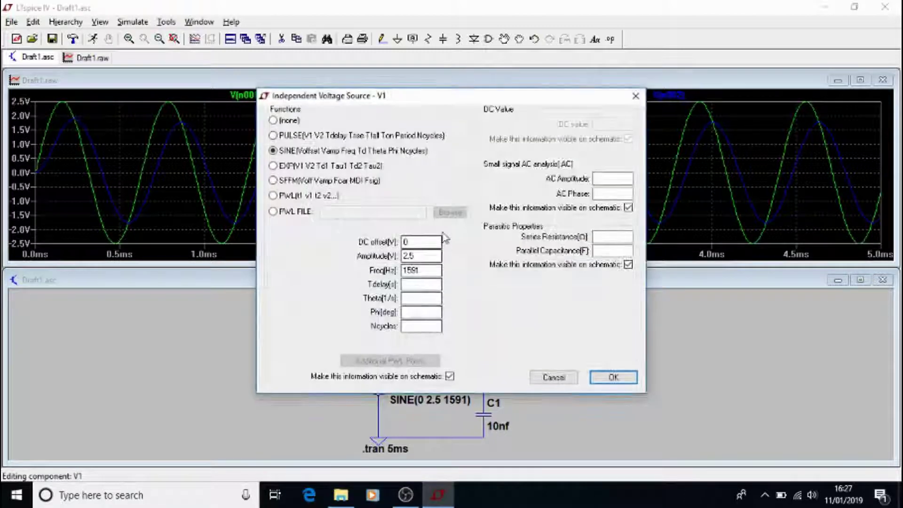
{"action": "left_click", "coordinate": [429, 270]}
{"action": "key", "text": "BackSpace"}
{"action": "key", "text": "BackSpace"}
{"action": "key", "text": "BackSpace"}
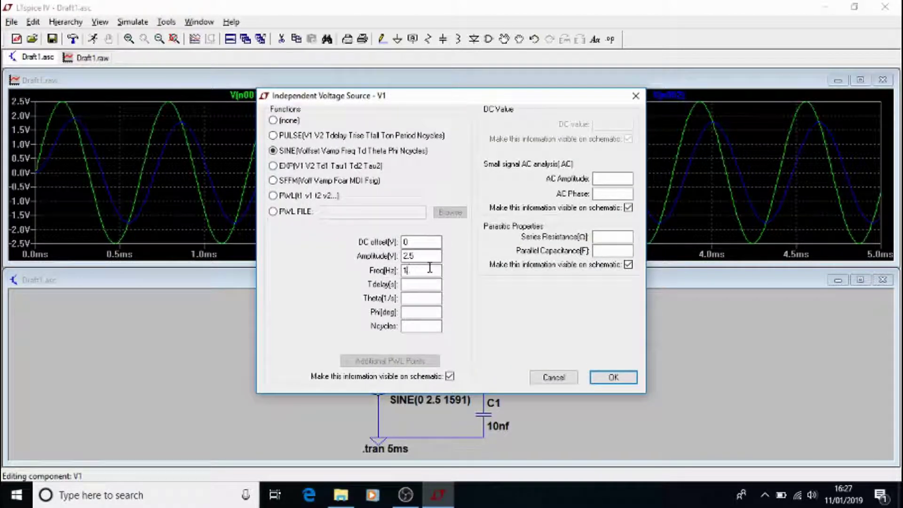
{"action": "type", "text": "Meg"}
{"action": "left_click", "coordinate": [612, 377]}
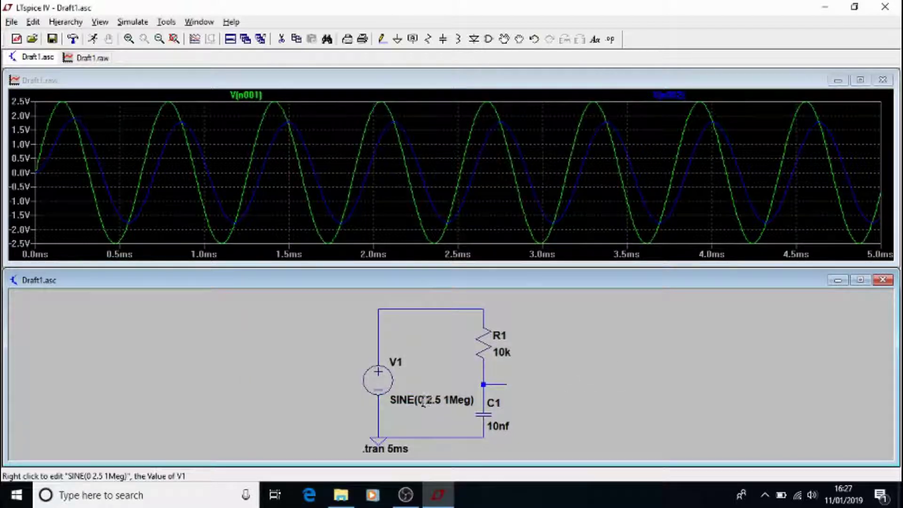
Step: Shorten the transient stop time to 5us
{"action": "left_click", "coordinate": [133, 22]}
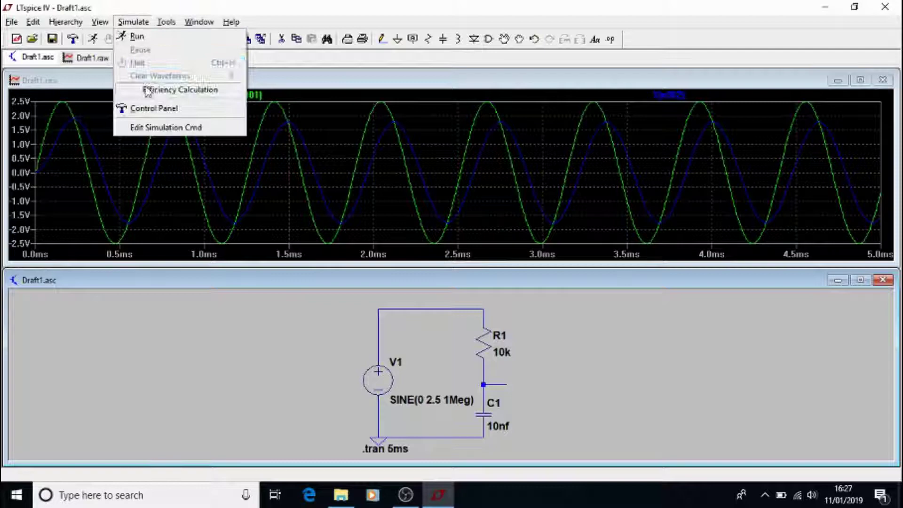
{"action": "left_click", "coordinate": [151, 127]}
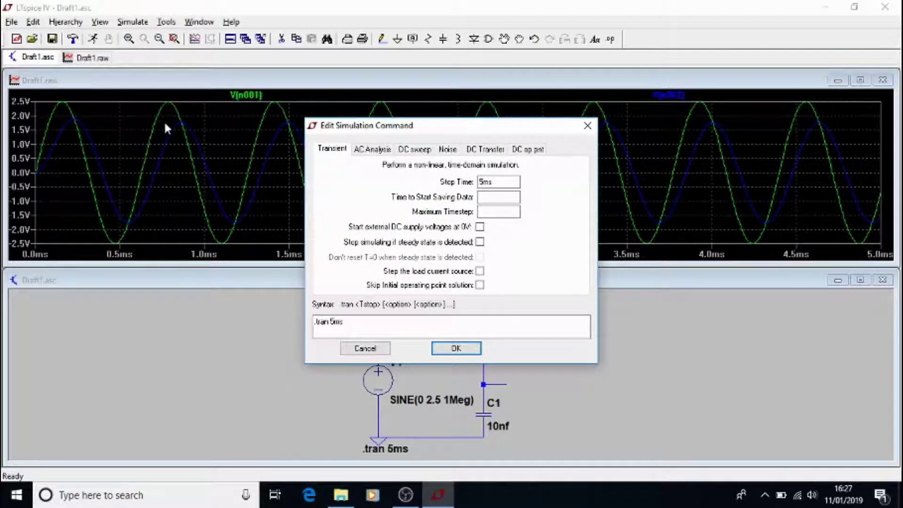
{"action": "left_click", "coordinate": [480, 182]}
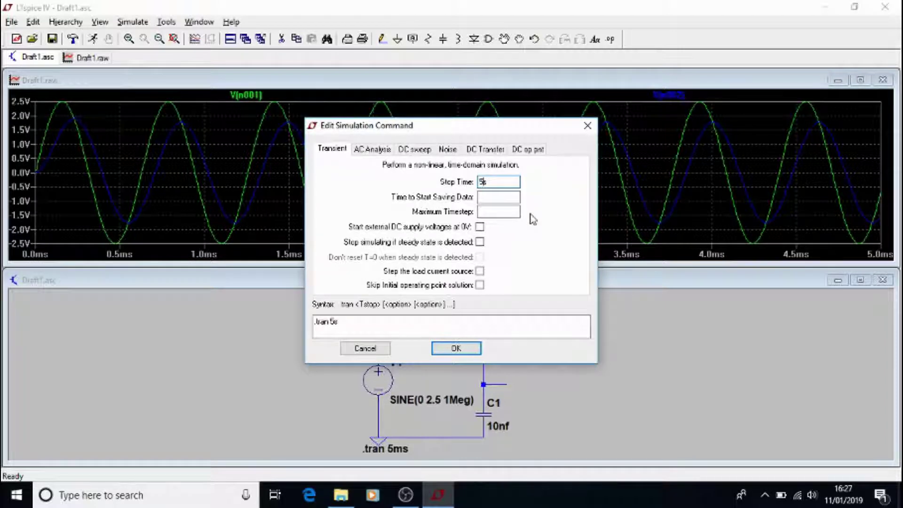
{"action": "type", "text": "u"}
{"action": "key", "text": "Return"}
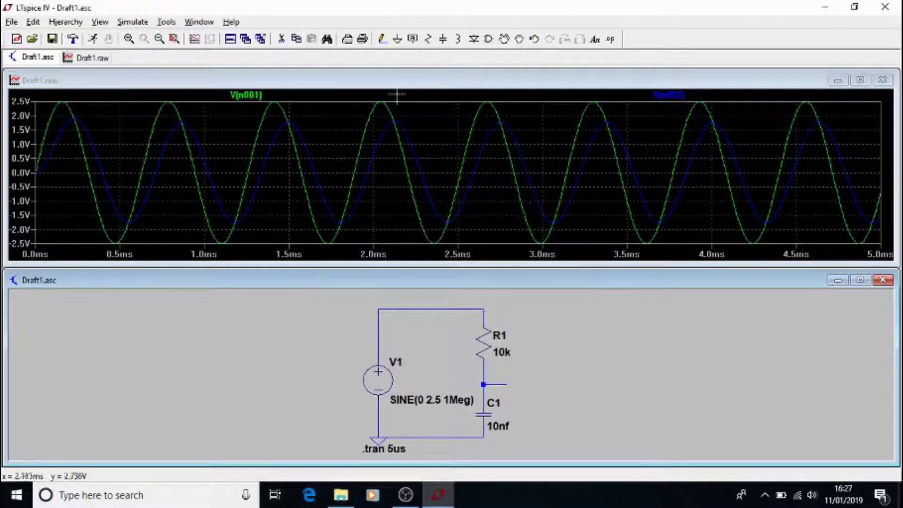
Step: Run the 1 MHz transient simulation with .tran 5us
{"action": "left_click", "coordinate": [93, 40]}
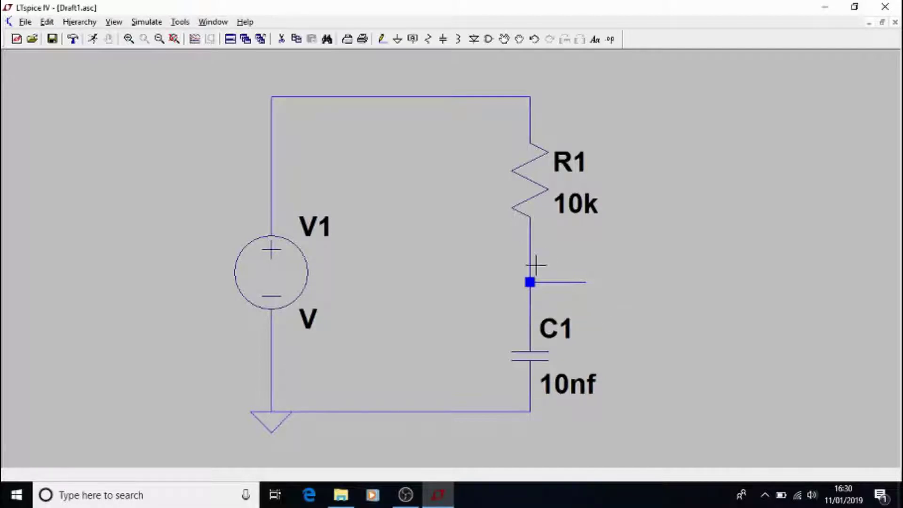
Step: Give voltage source V1 an AC amplitude of 1
{"action": "right_click", "coordinate": [257, 289]}
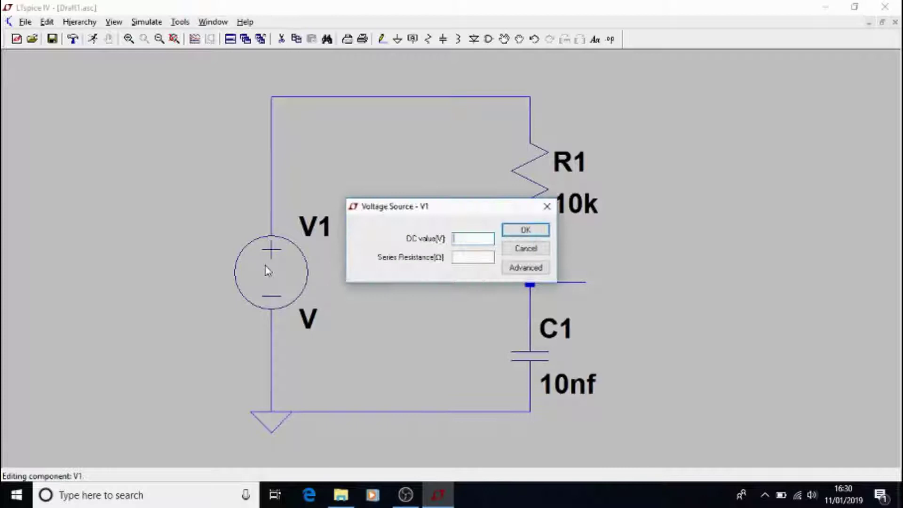
{"action": "left_click", "coordinate": [526, 267]}
{"action": "left_click", "coordinate": [619, 179]}
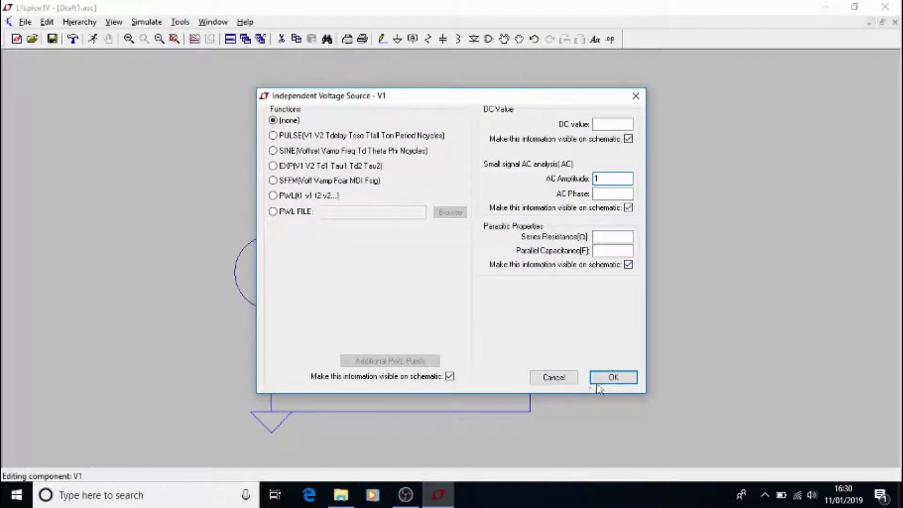
{"action": "left_click", "coordinate": [607, 376]}
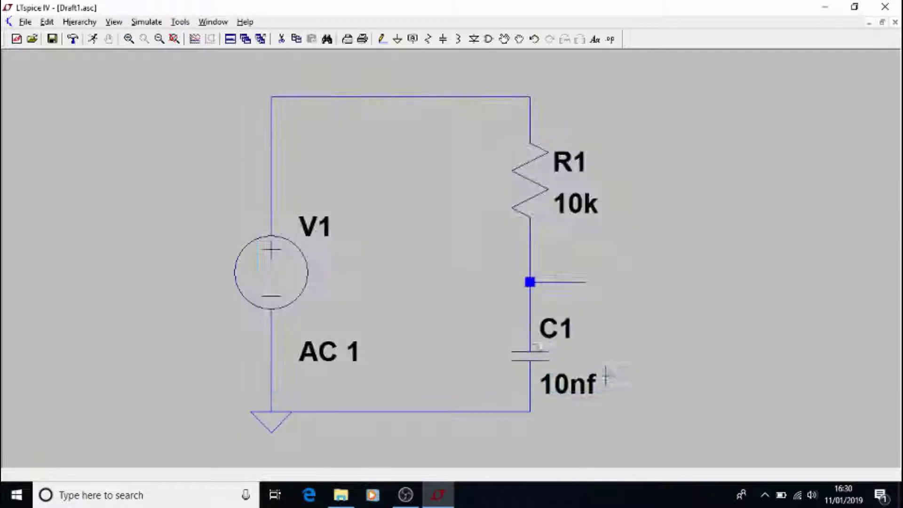
Step: Run an octave AC analysis with 100 points per octave from 1 Hz to 1Meg
{"action": "left_click", "coordinate": [150, 23]}
{"action": "left_click", "coordinate": [152, 38]}
{"action": "left_click", "coordinate": [372, 149]}
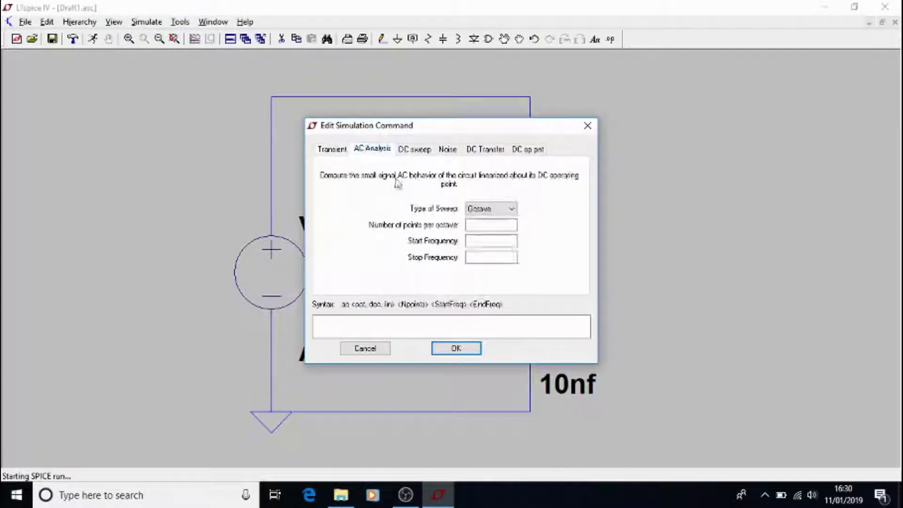
{"action": "left_click", "coordinate": [471, 228]}
{"action": "type", "text": "100 "}
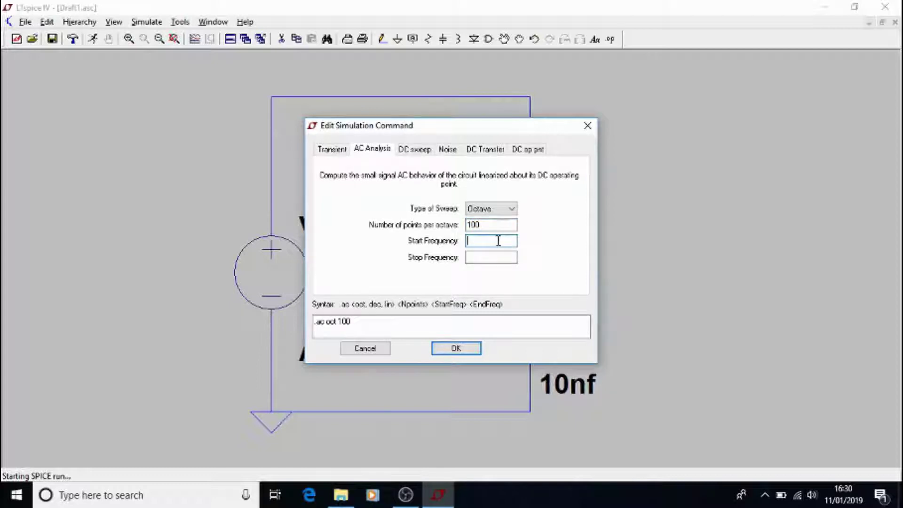
{"action": "type", "text": "1"}
{"action": "left_click", "coordinate": [498, 256]}
{"action": "type", "text": "1Meg"}
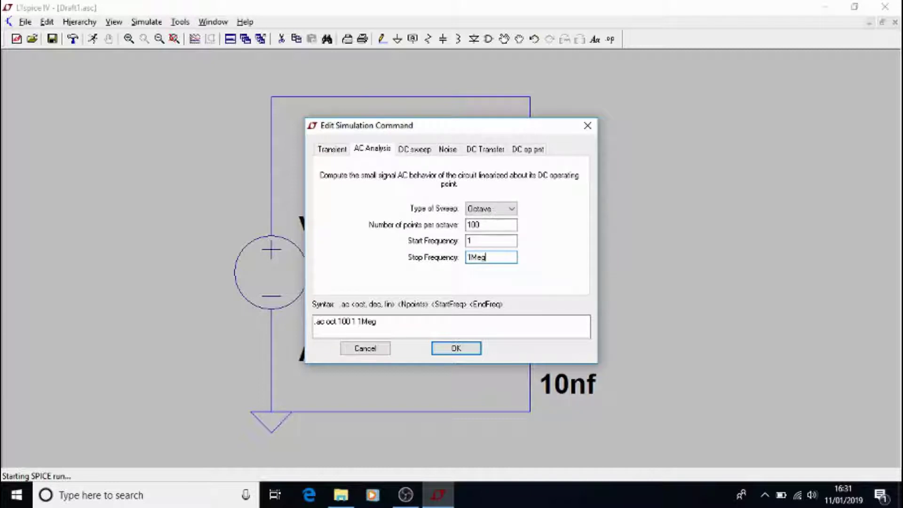
{"action": "left_click", "coordinate": [456, 348]}
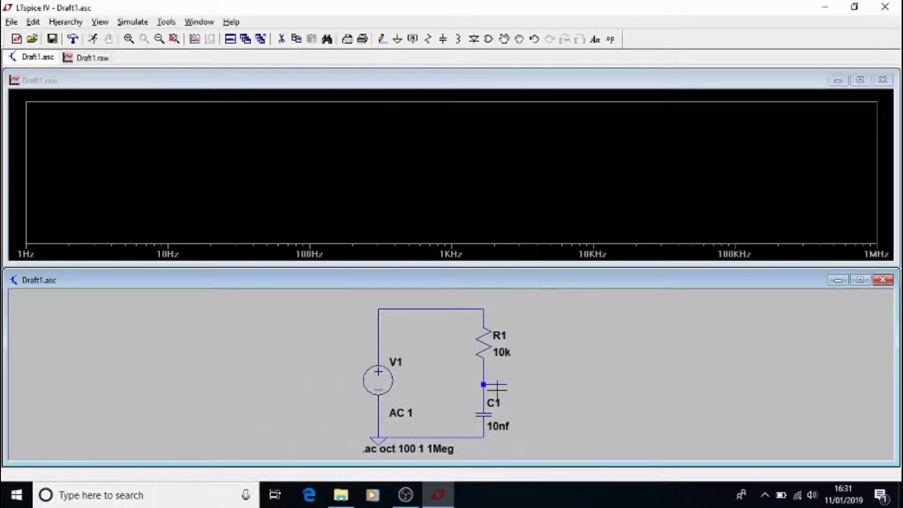
Step: Plot V(n002) at the R1/C1 node and place Cursor 1 on its trace (-1.43 dB at 994.5 Hz)
{"action": "left_click", "coordinate": [500, 384]}
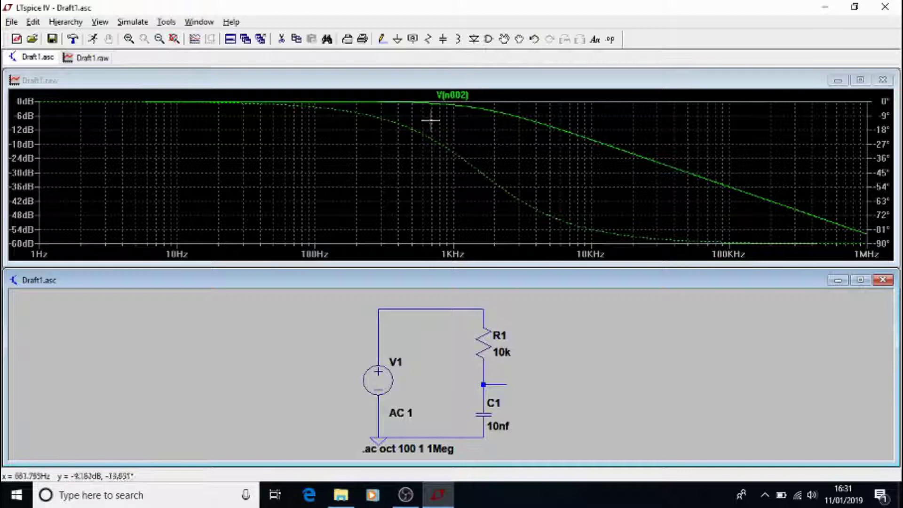
{"action": "left_click", "coordinate": [458, 96]}
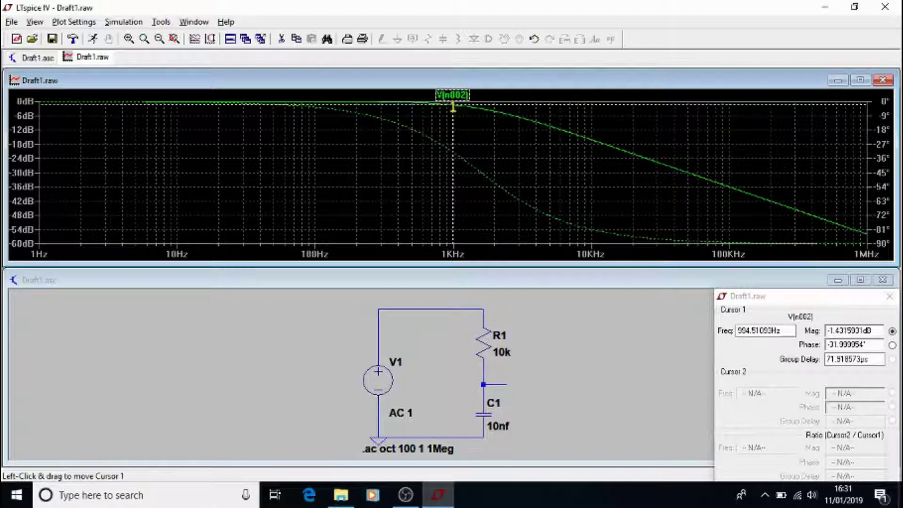
Step: Slide Cursor 1 along V(n002) to -3.02 dB, -45° at about 1.59 kHz
{"action": "left_click_drag", "start_coordinate": [453, 108], "coordinate": [479, 120]}
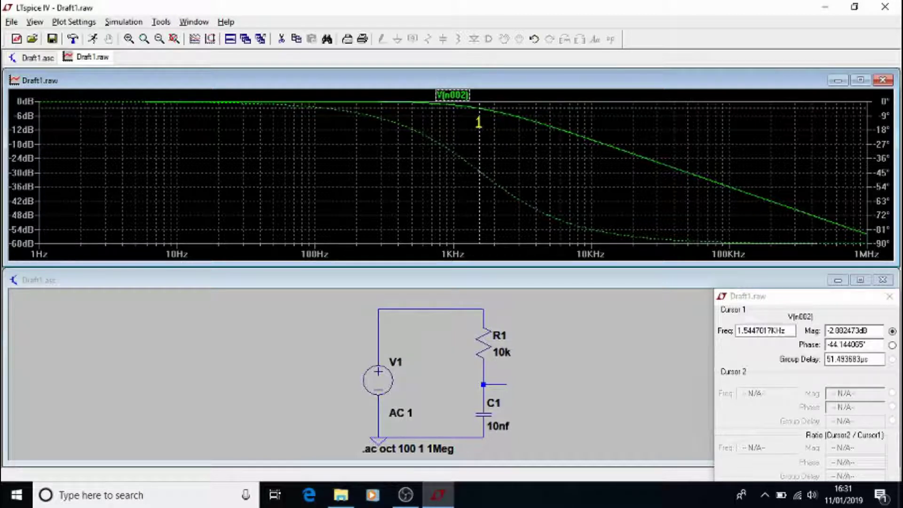
{"action": "left_click_drag", "start_coordinate": [479, 121], "coordinate": [481, 121]}
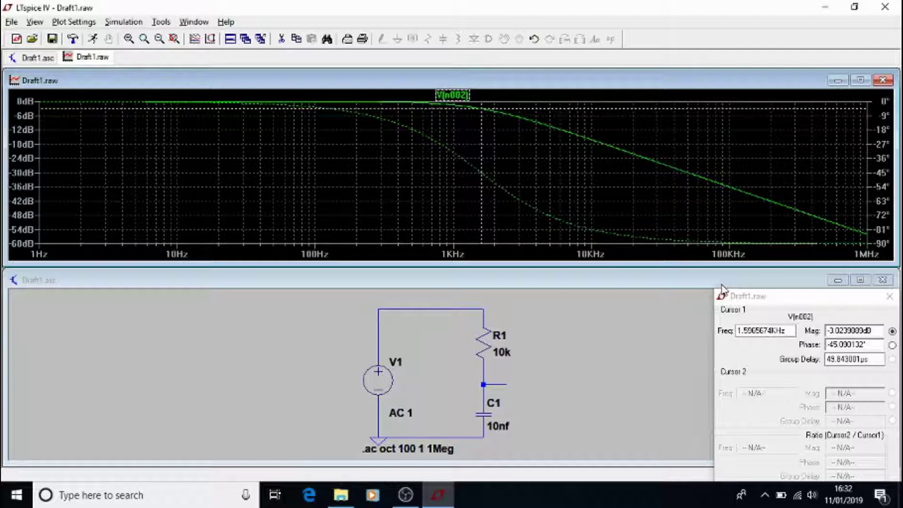
{"action": "left_click", "coordinate": [883, 280]}
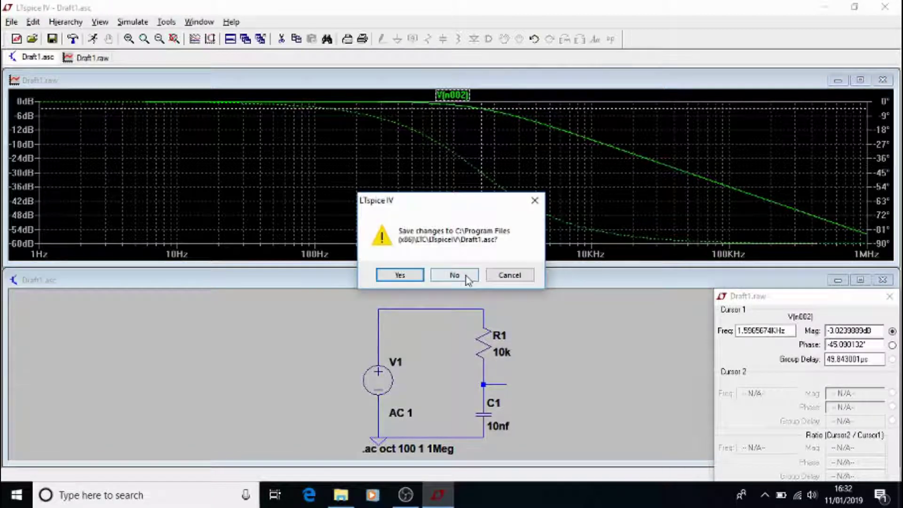
{"action": "left_click", "coordinate": [508, 276]}
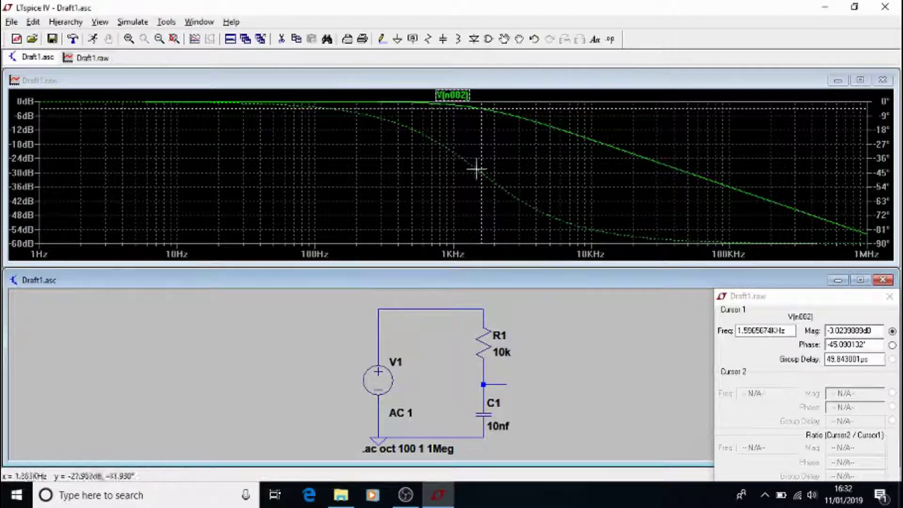